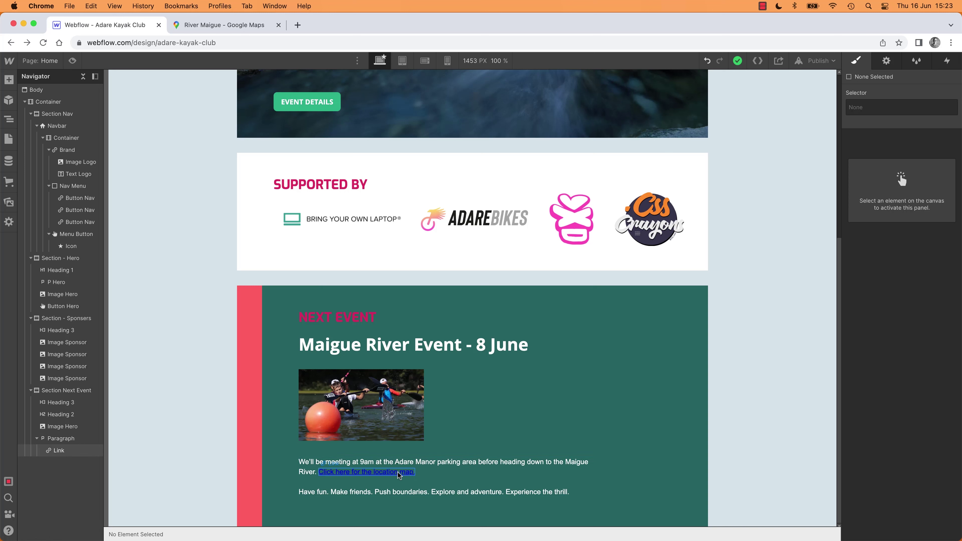
Step: Undo the last change to restore the Hyperlink class, then preview the page to test the link
key("super+z")
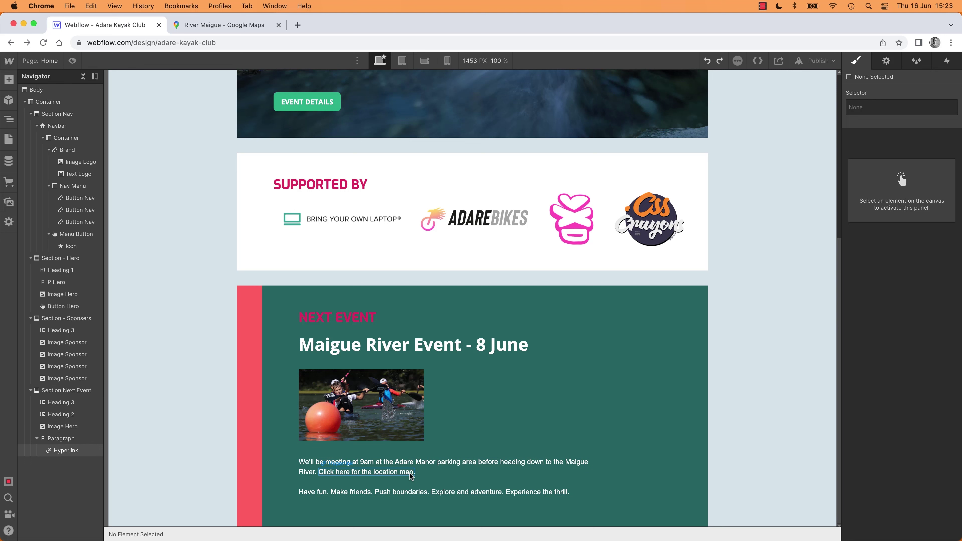
key("super+shift+p")
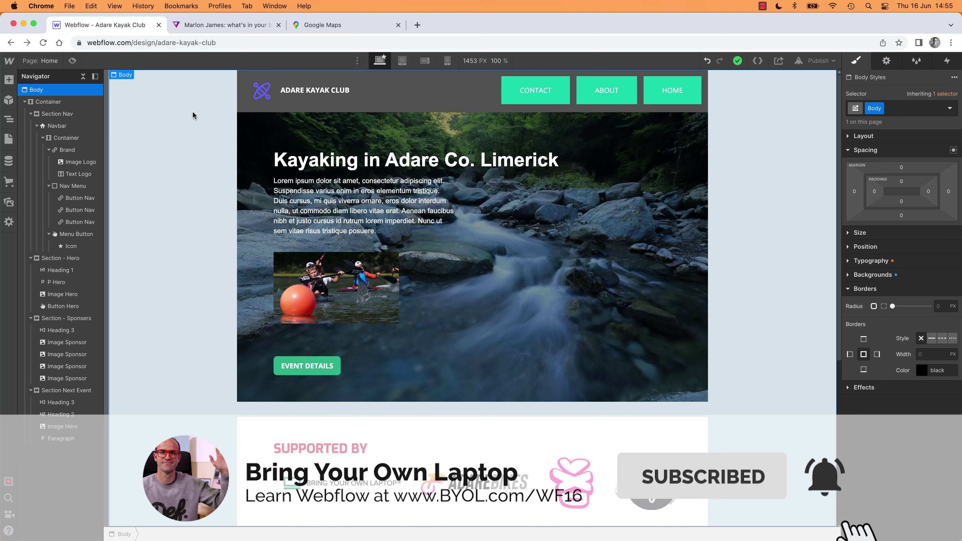
Step: Read The Verge article and follow its 'he's described' link to compare same-tab and new-tab behaviour
left_click(223, 24)
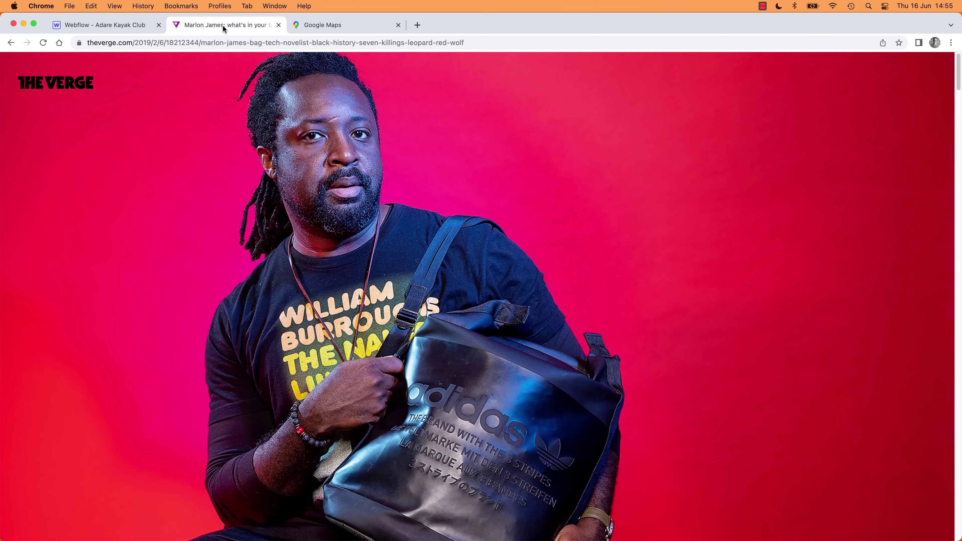
scroll(367, 306, "down", 15)
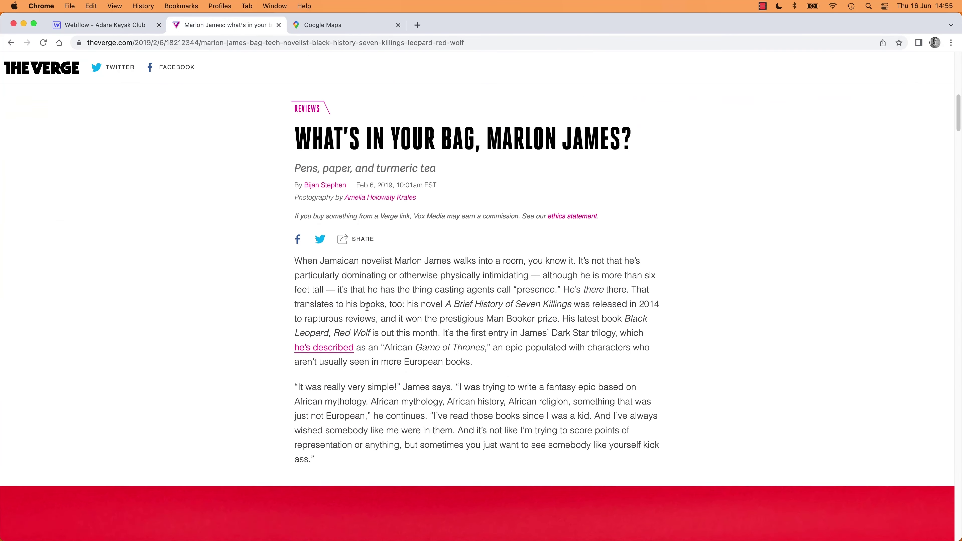
scroll(367, 307, "down", 2)
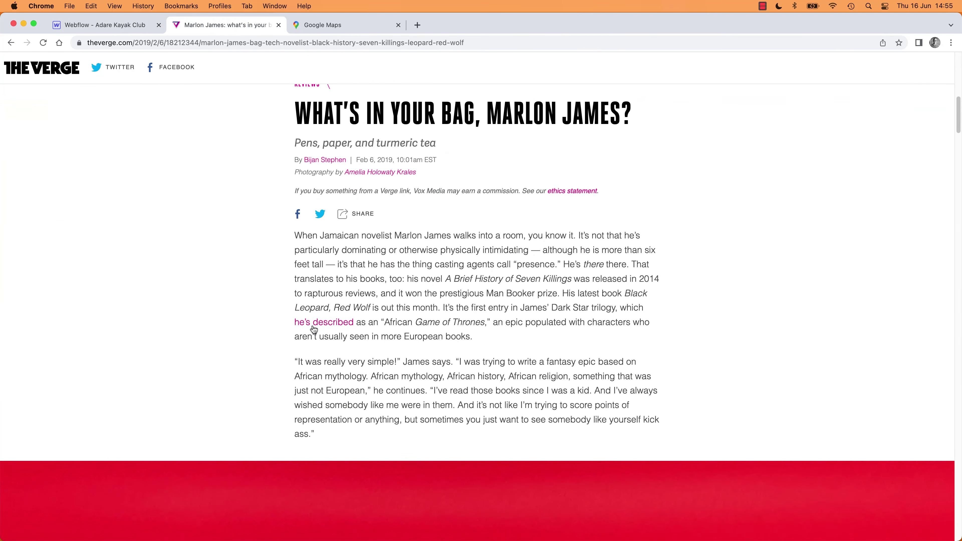
left_click(330, 325)
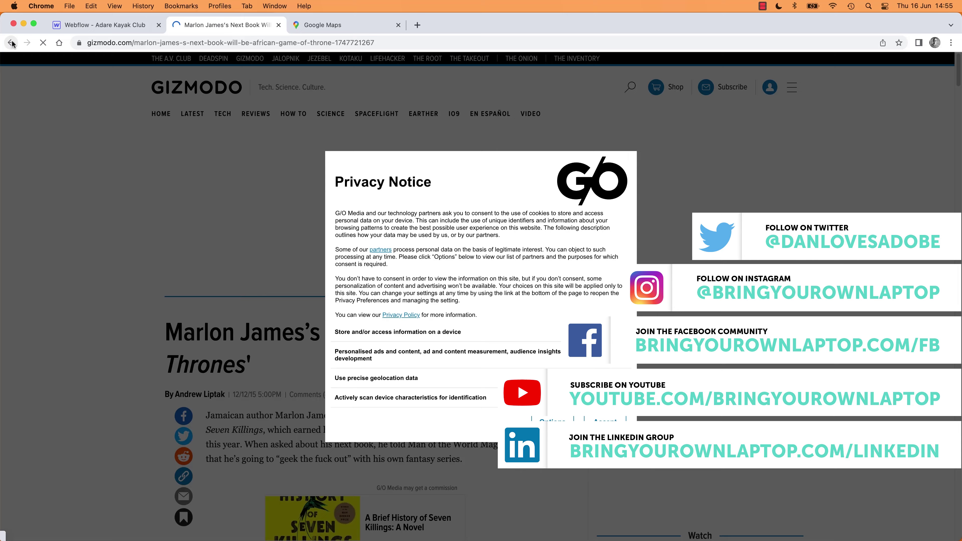
left_click(11, 43)
scroll(426, 299, "down", 10)
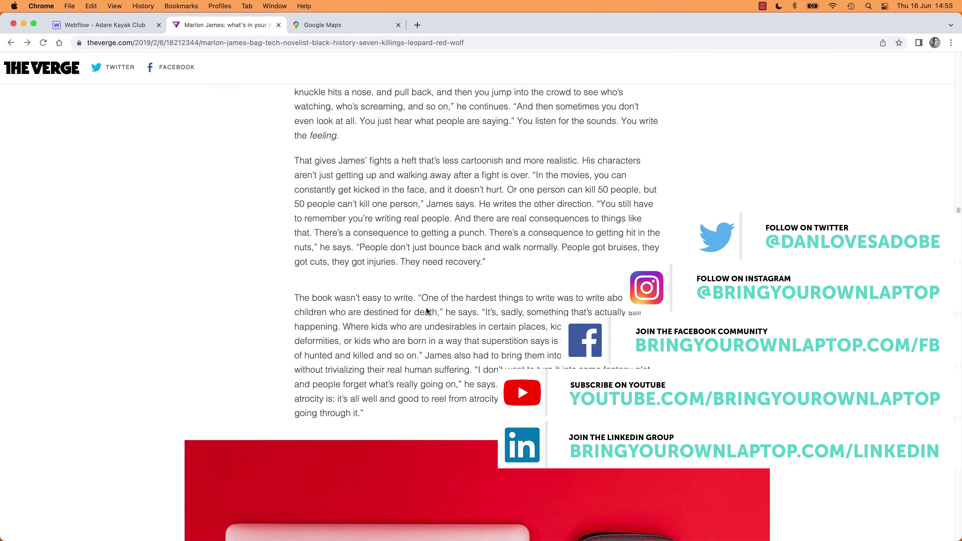
scroll(426, 309, "down", 20)
scroll(427, 310, "up", 20)
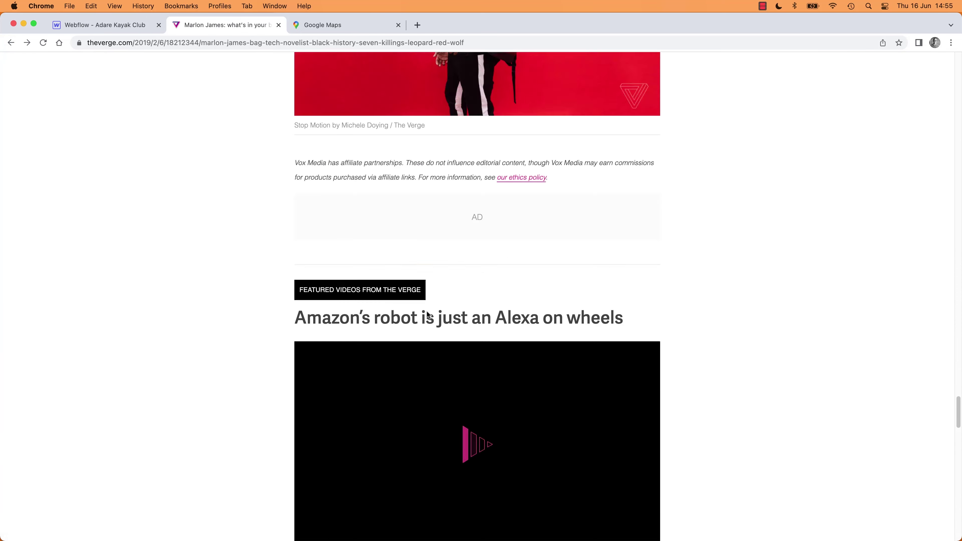
scroll(427, 312, "up", 5)
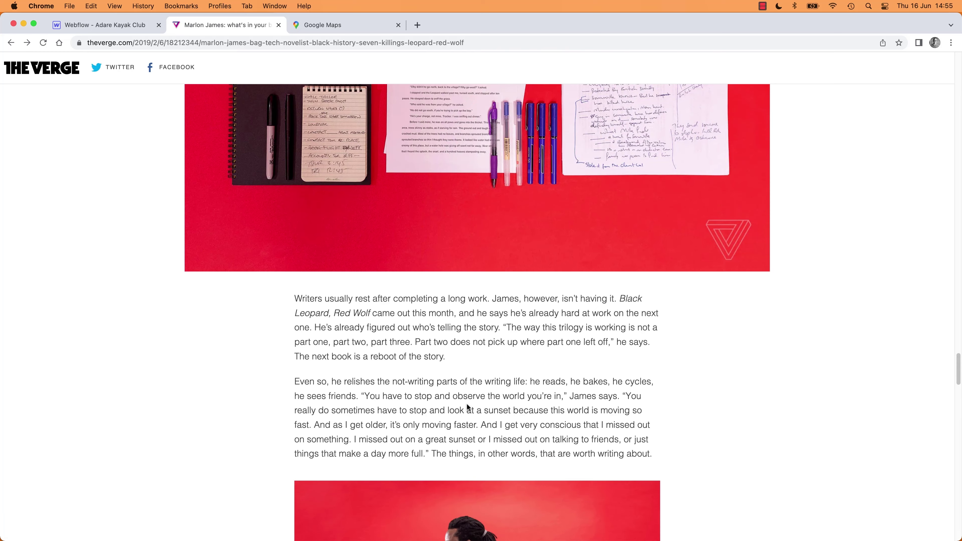
scroll(466, 404, "up", 10)
scroll(466, 405, "up", 5)
scroll(466, 406, "down", 15)
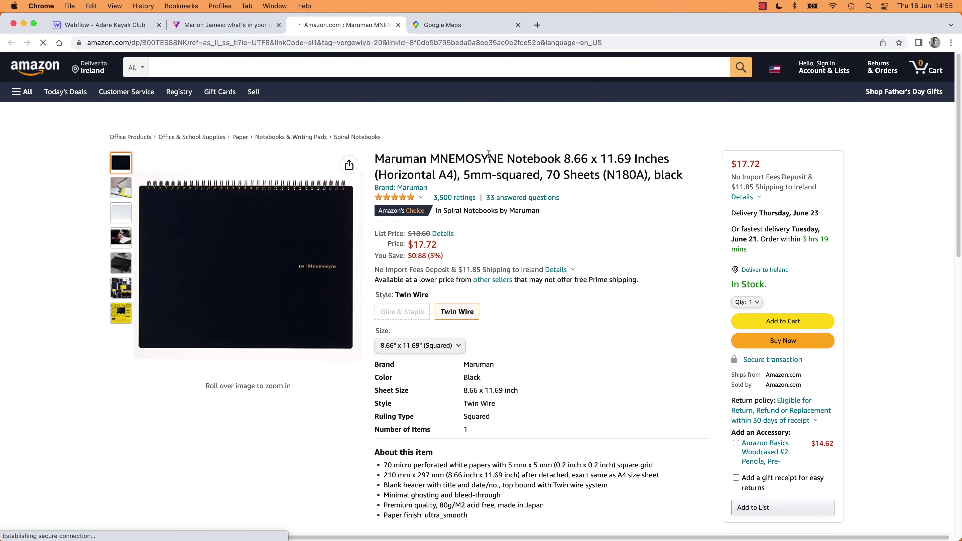
Step: Close the Amazon notebook and Muji Pens & Pencils pages and return to the Webflow tab
left_click(398, 26)
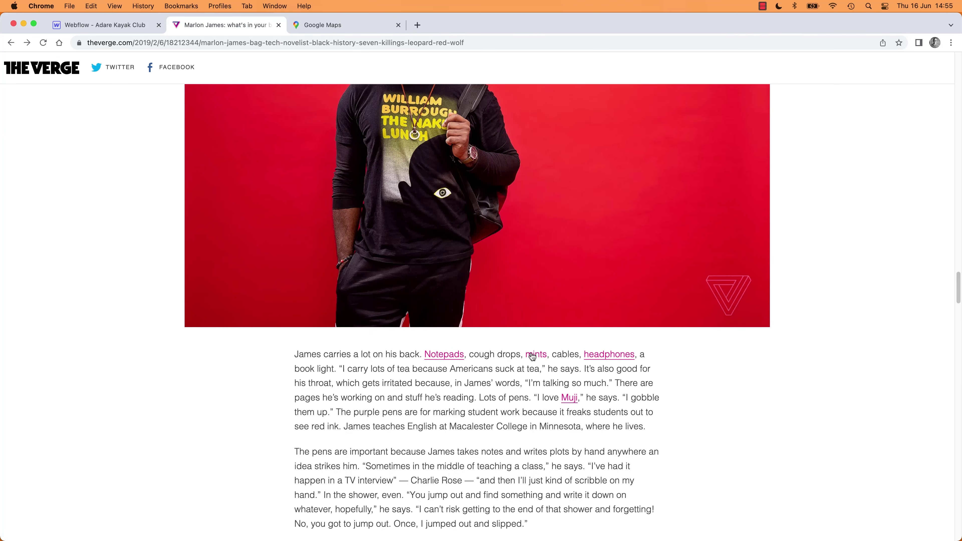
left_click(569, 398)
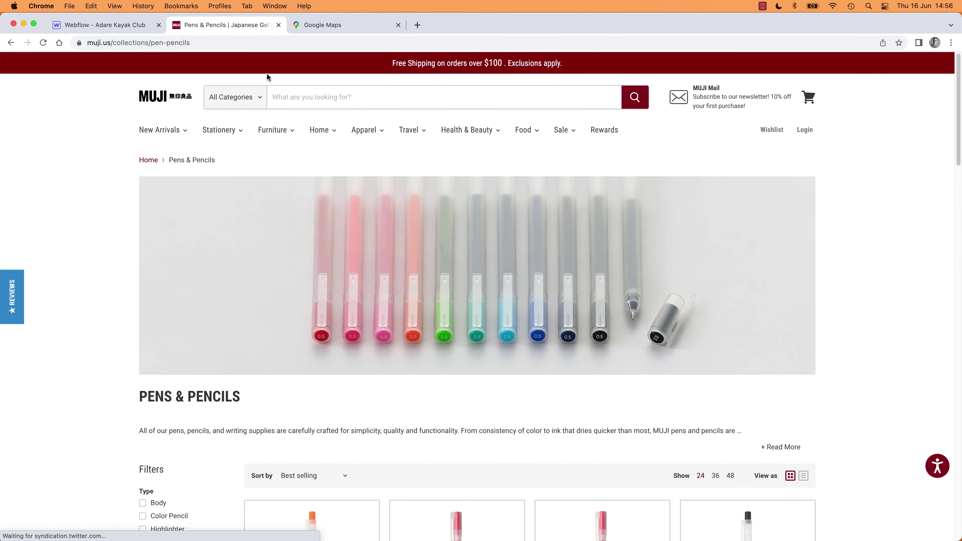
left_click(279, 25)
left_click(105, 25)
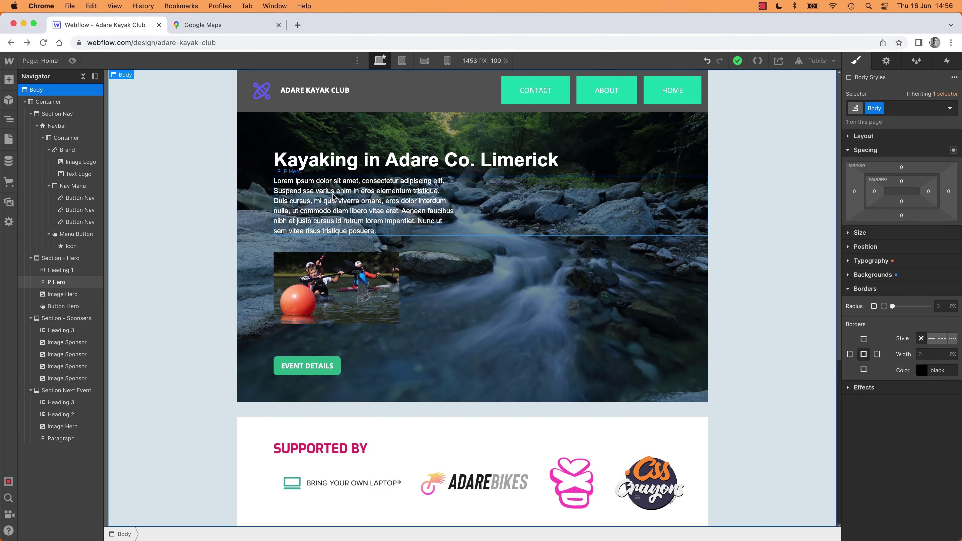
Step: Turn 'Click here for the location map.' in the Next Event paragraph into a link
left_click(224, 25)
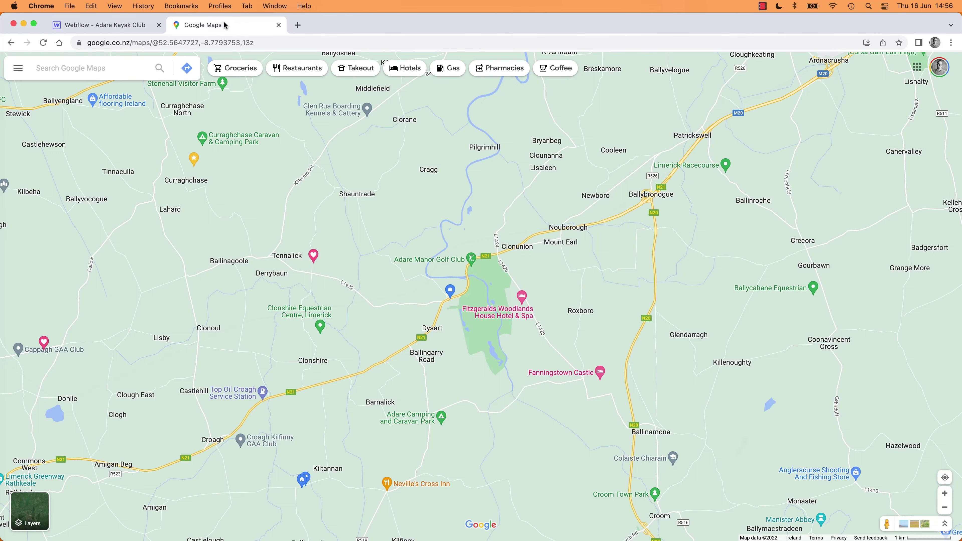
left_click(113, 25)
scroll(172, 376, "down", 7)
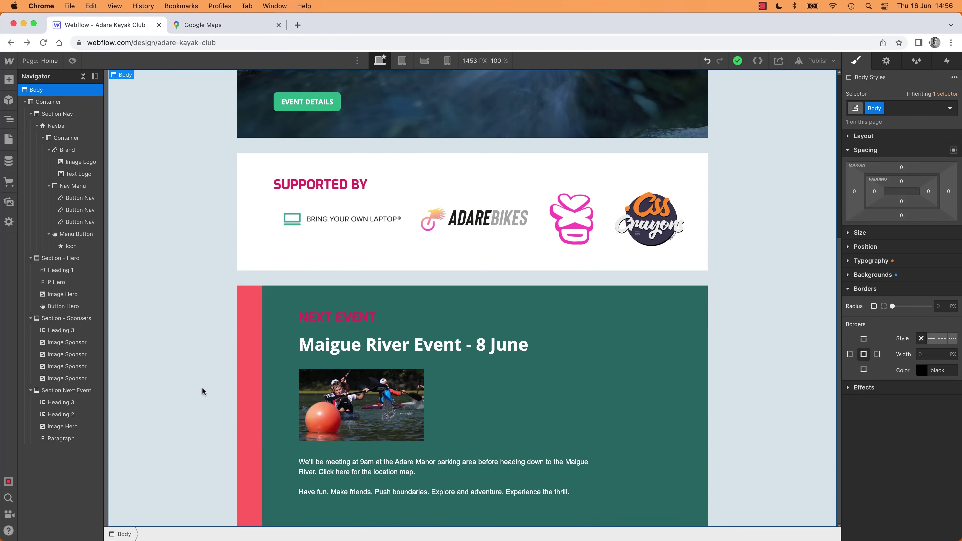
double_click(423, 476)
left_click_drag(426, 476, 318, 474)
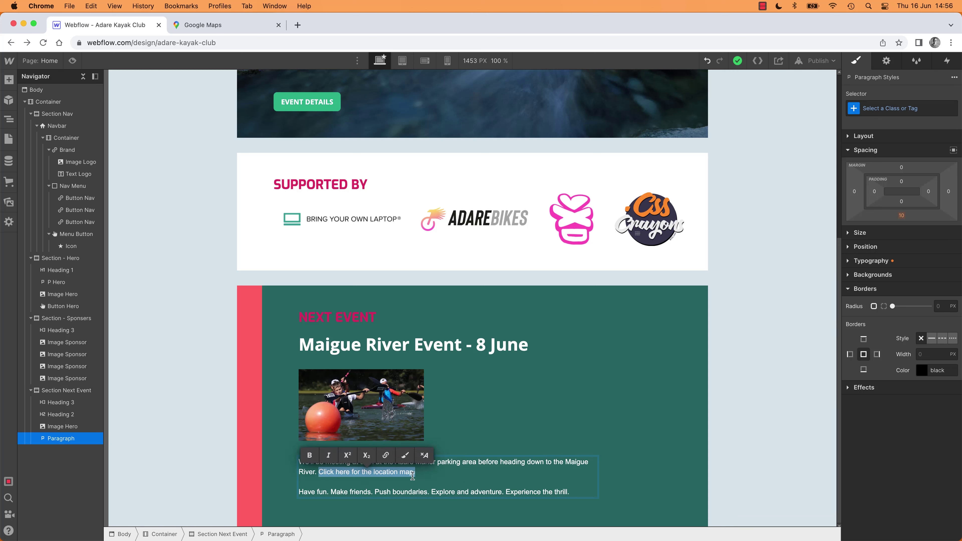
left_click(329, 456)
left_click(329, 458)
left_click(386, 456)
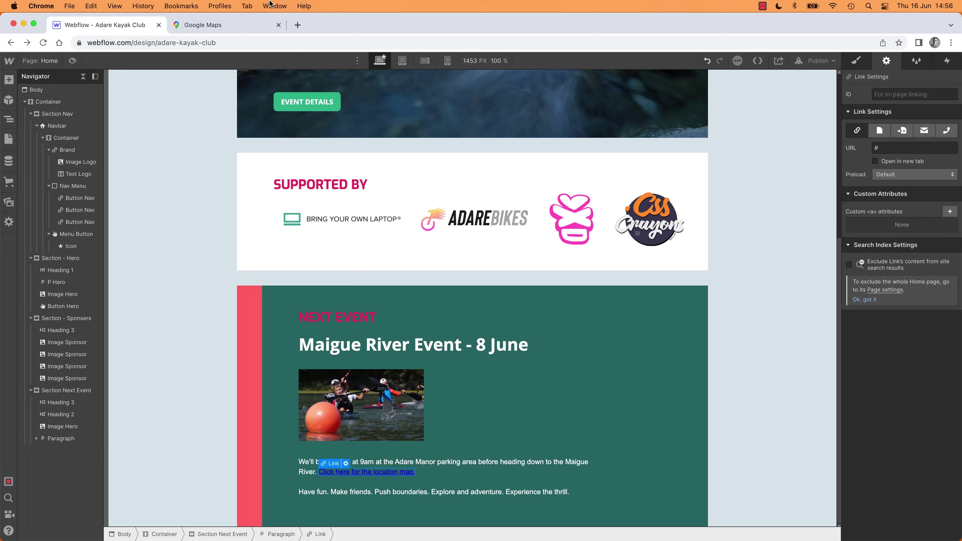
Step: Select the words 'Maigue River' in the event heading to use as a search term
left_click(220, 25)
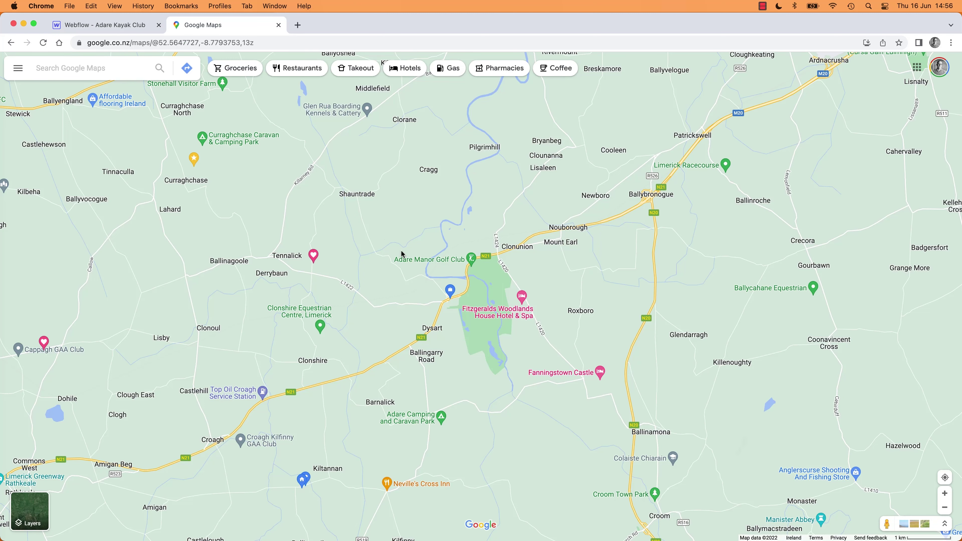
left_click(104, 25)
left_click(328, 346)
double_click(328, 352)
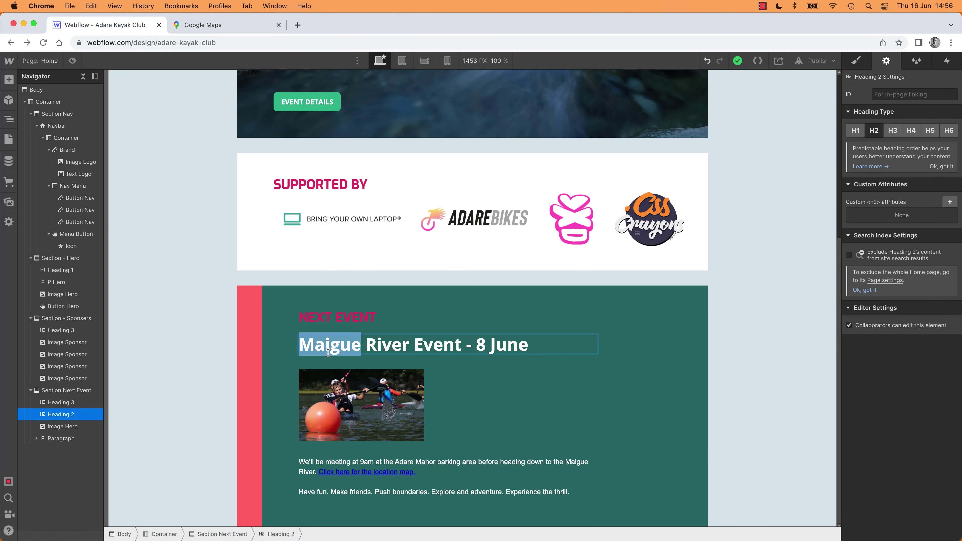
left_click(410, 351, "shift")
key("super+c")
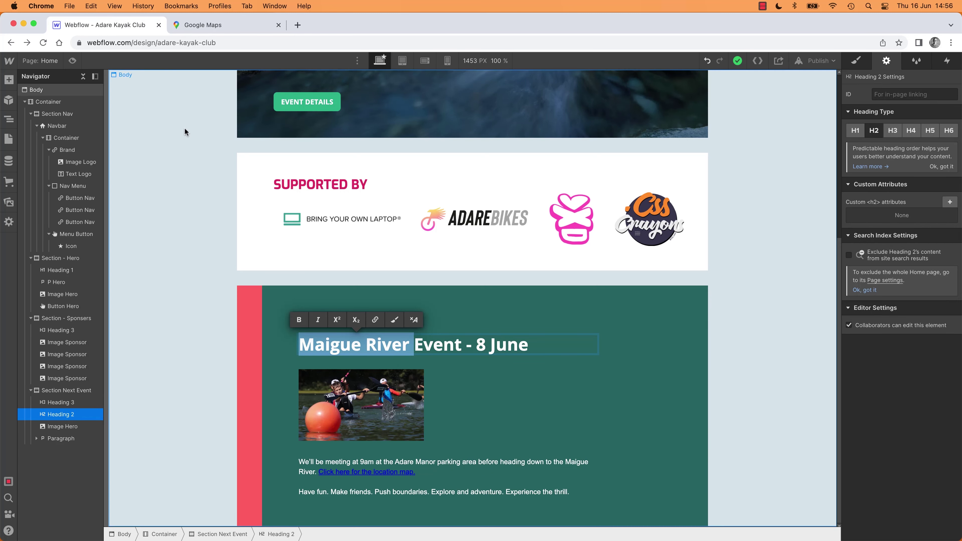
Step: Search Google Maps for River Maigue and copy its share link
left_click(210, 26)
left_click(115, 69)
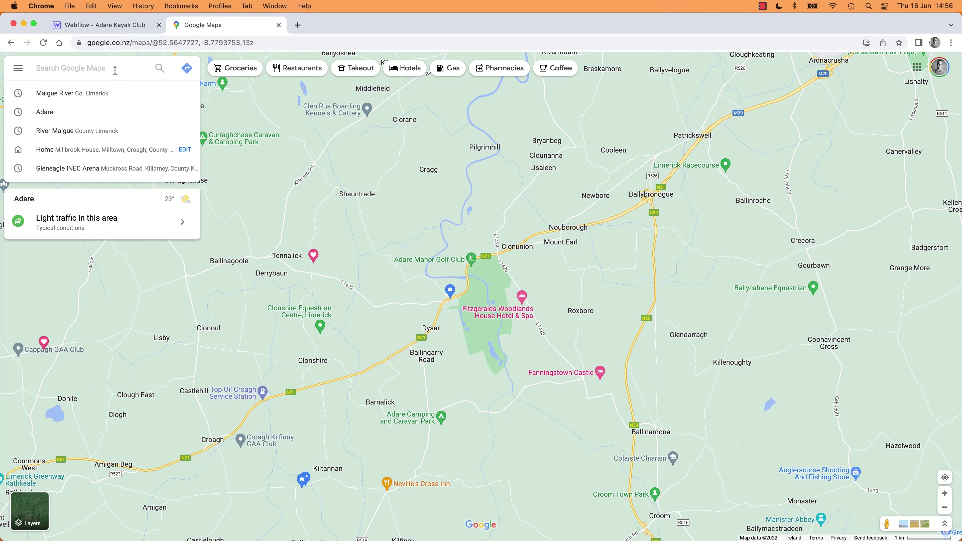
key("super+v")
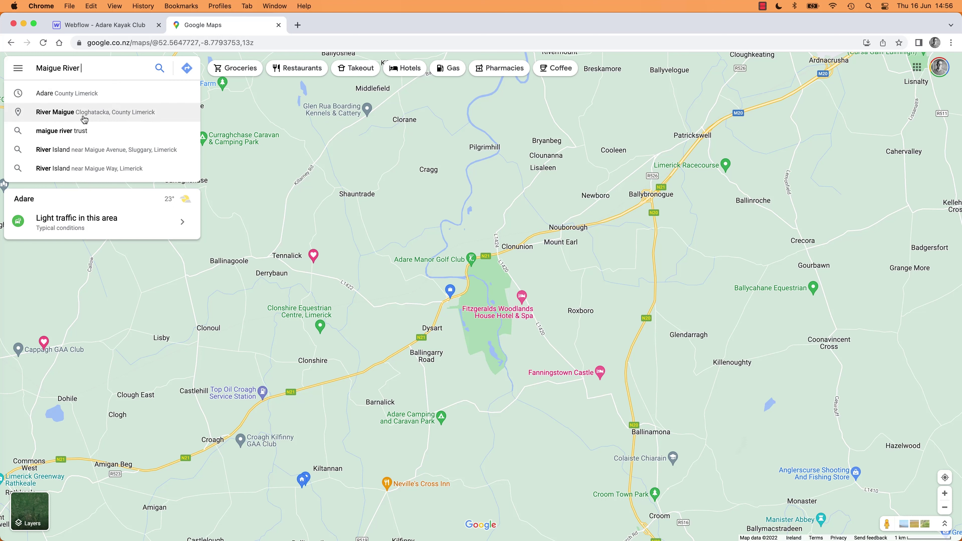
left_click(100, 119)
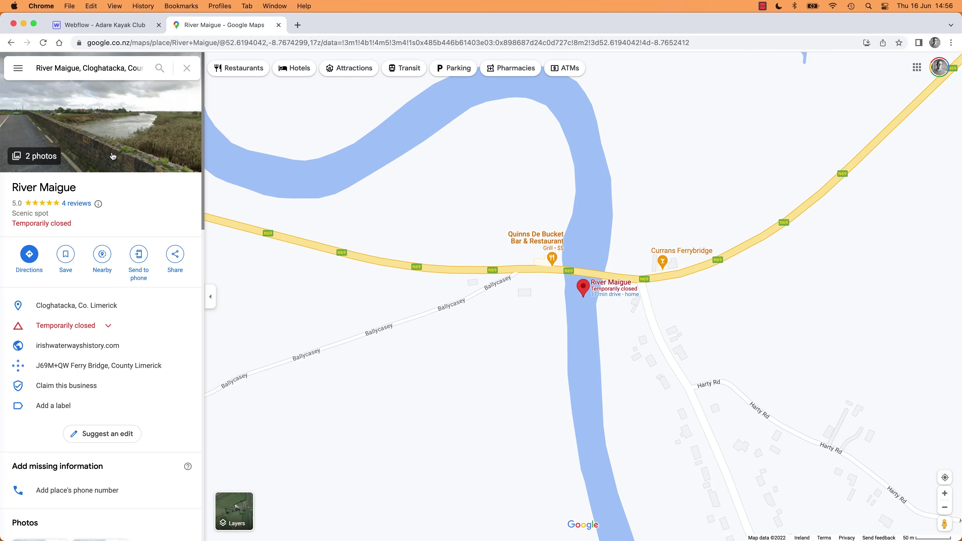
left_click(175, 254)
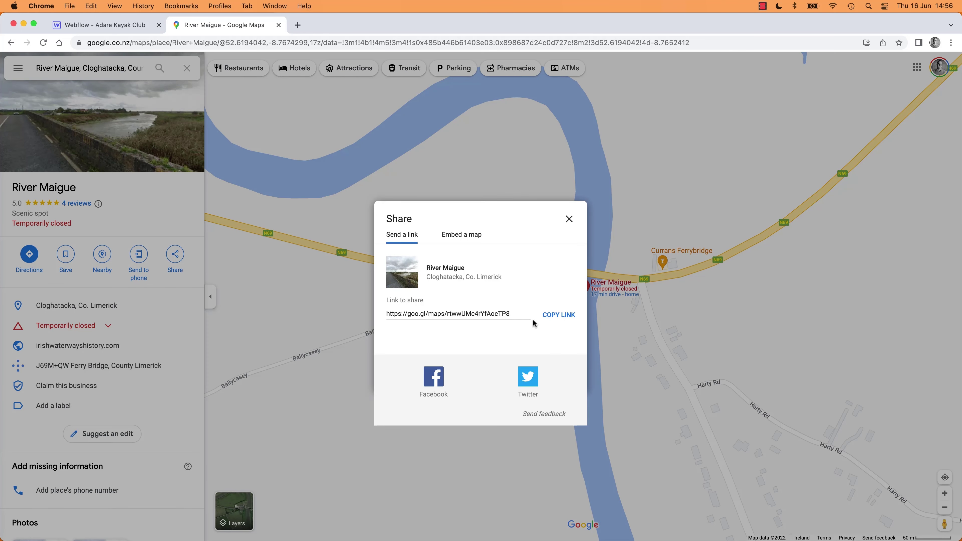
left_click(558, 315)
left_click(569, 219)
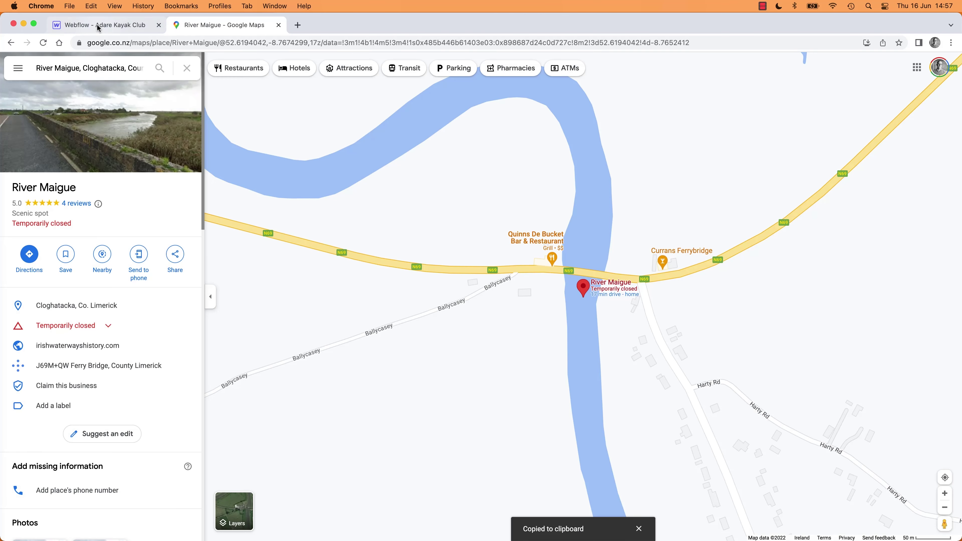
Step: Replace the link's '#' URL with the River Maigue Maps link and set it to open in a new tab
left_click(101, 30)
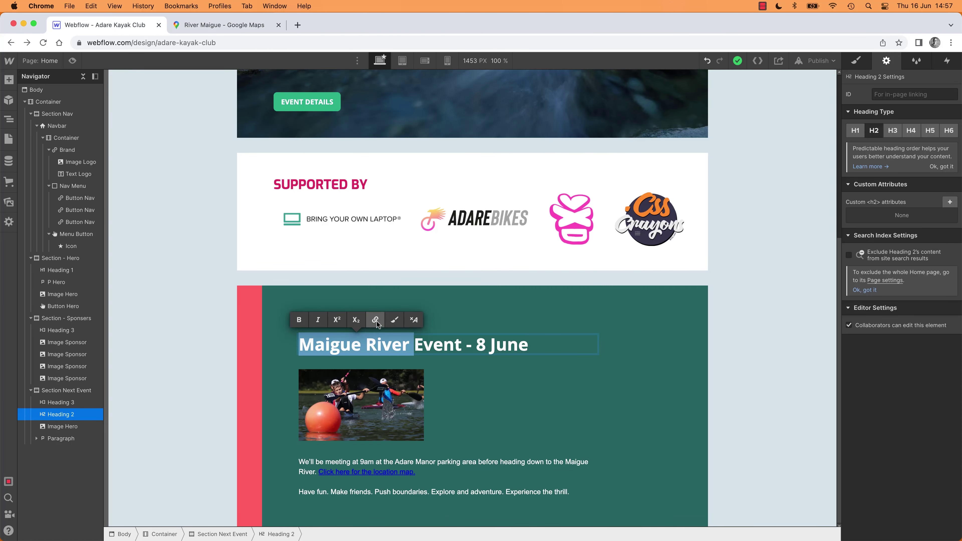
left_click(391, 476)
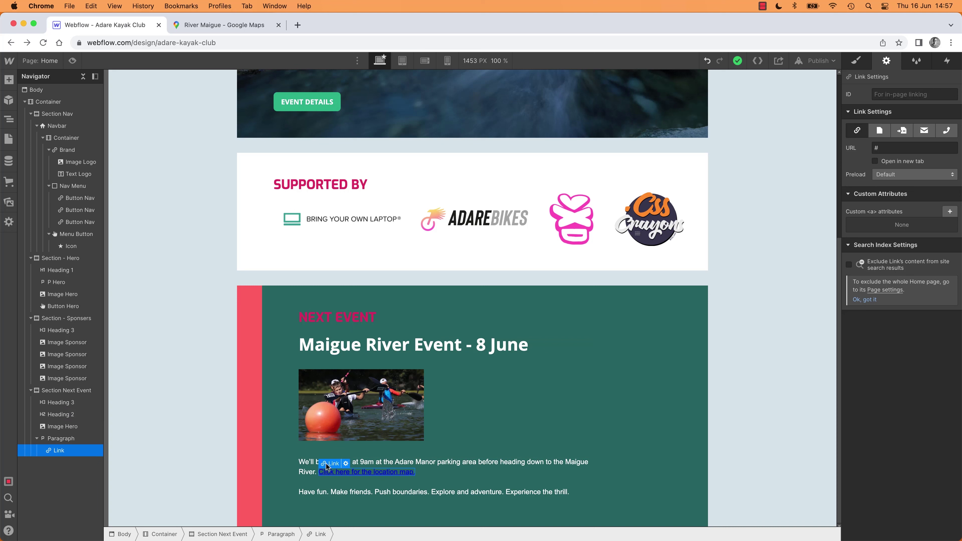
left_click(346, 463)
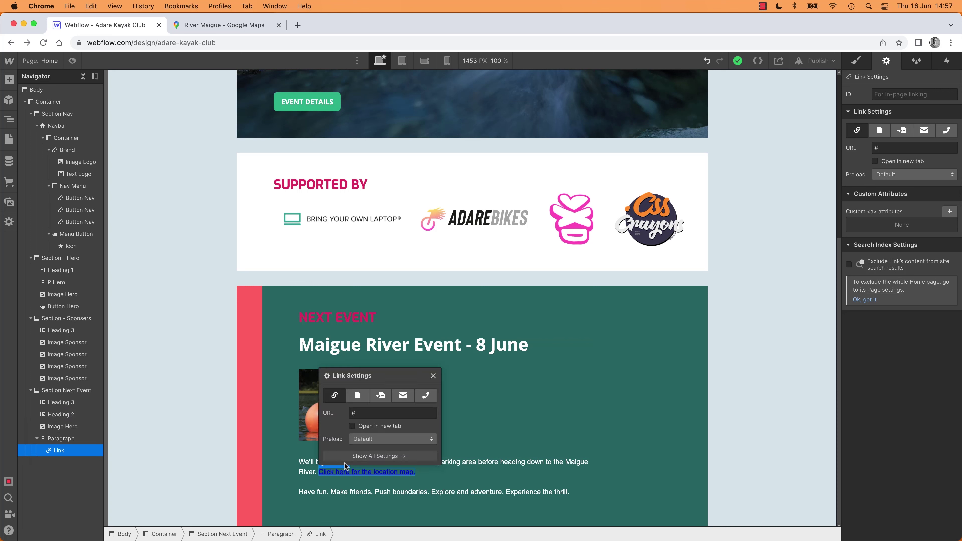
left_click(369, 416)
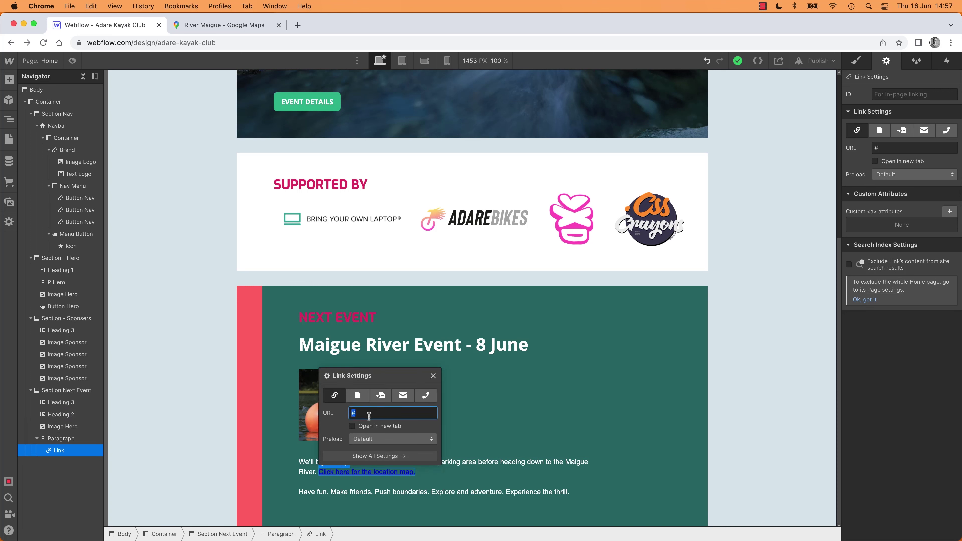
key("BackSpace")
key("super+v")
key("Return")
left_click(352, 426)
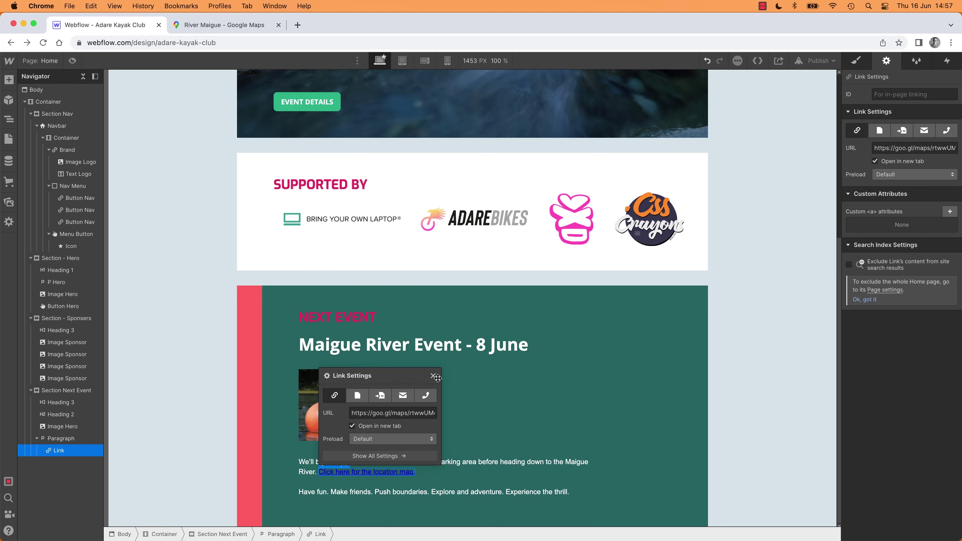
left_click(358, 428)
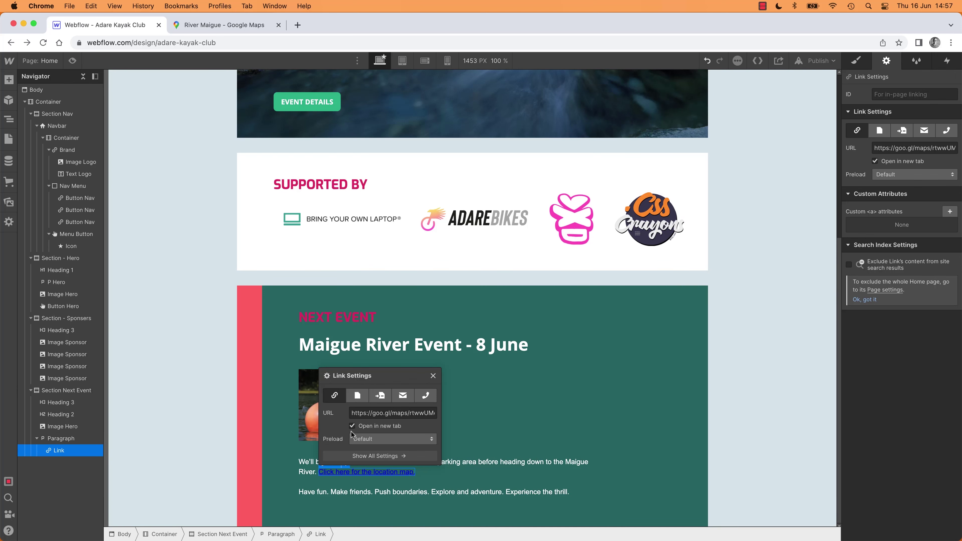
Step: Close Link Settings, test the link in preview, then close the River Maigue map tab it opened
left_click(433, 377)
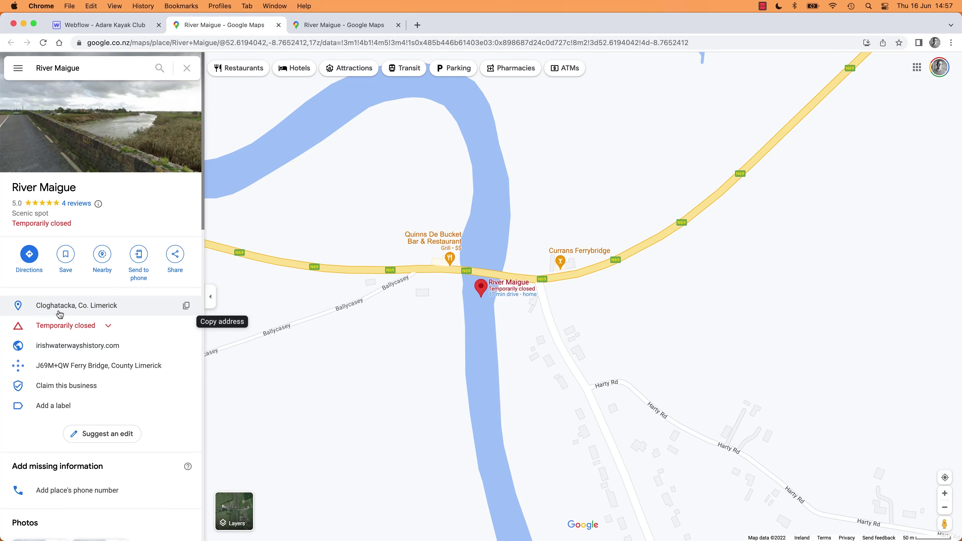
left_click(279, 25)
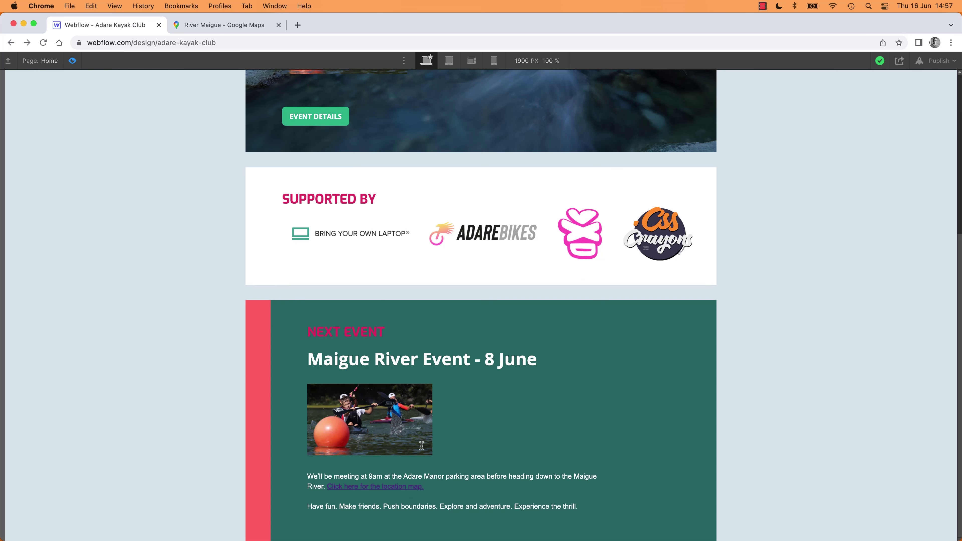
Step: Exit preview and give the location-map link a new class named 'Hyperlink'
left_click(72, 61)
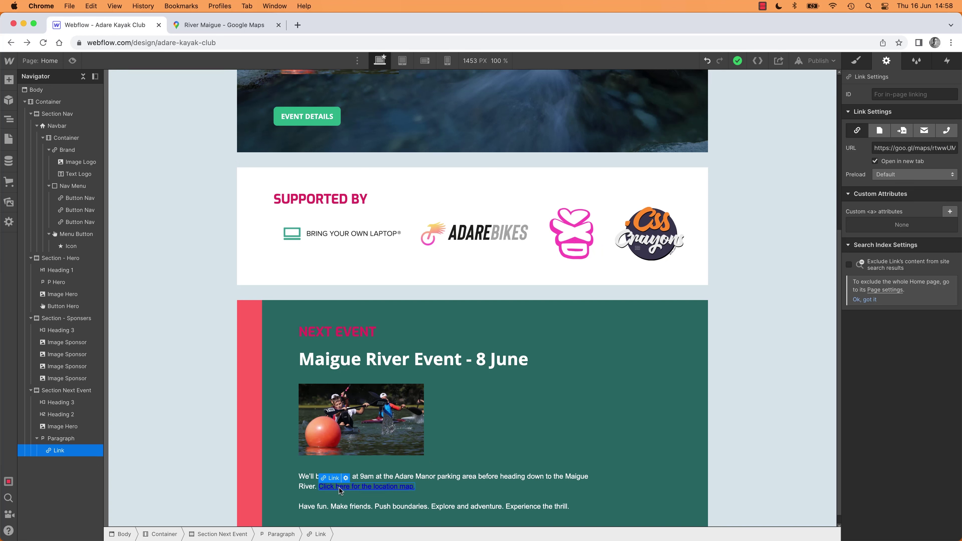
left_click(858, 63)
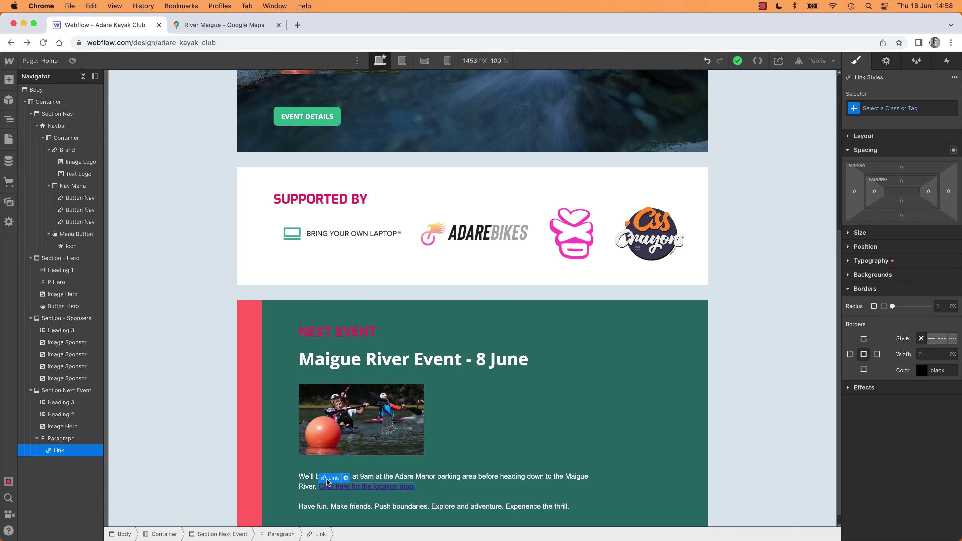
left_click(885, 104)
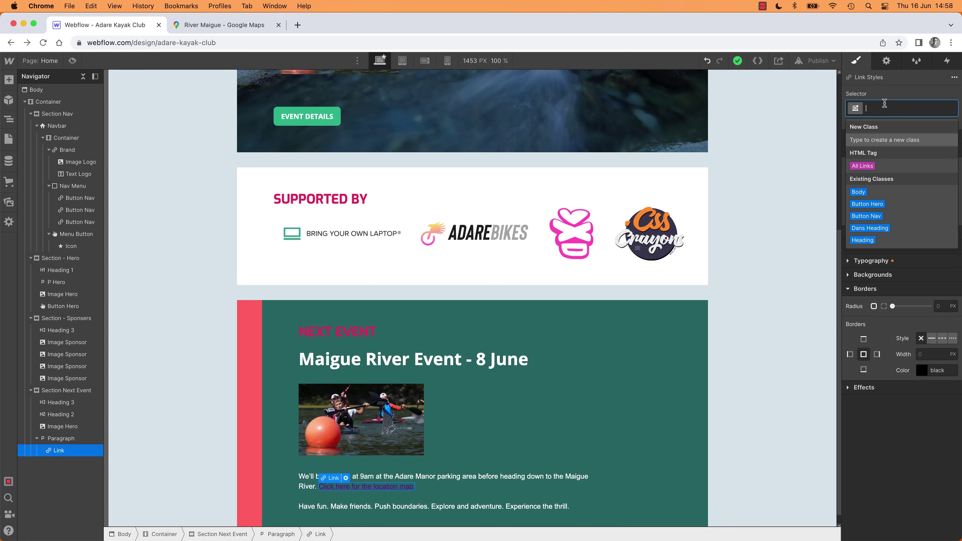
type("Hyp")
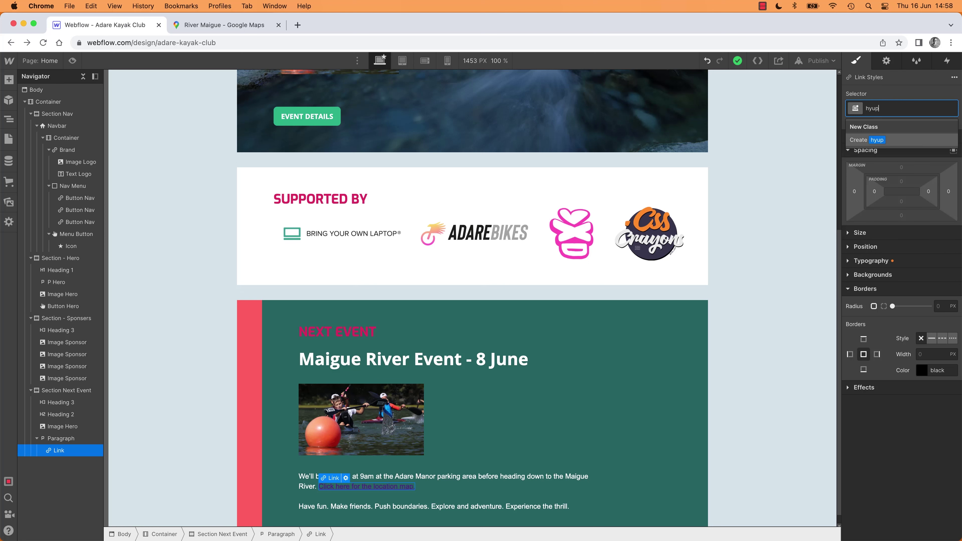
key("BackSpace")
key("BackSpace")
key("BackSpace")
type("Hyperlink")
key("Return")
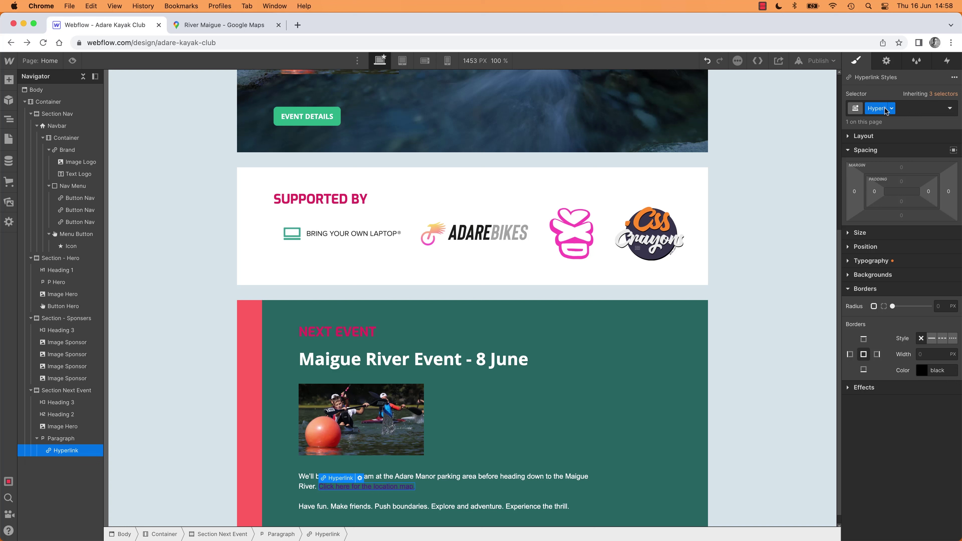
Step: Confirm the Hyperlink class text colour is white and set its decoration to Underline
left_click(853, 264)
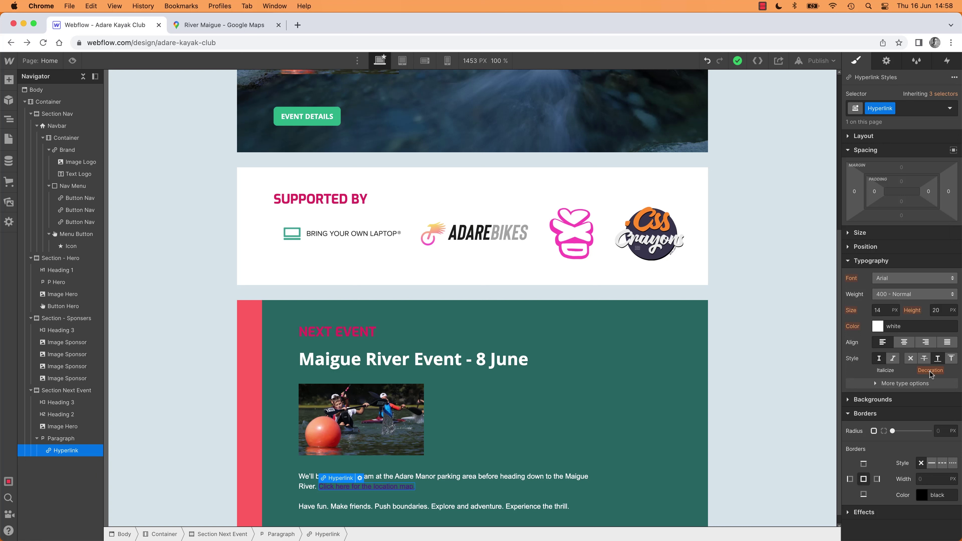
left_click(939, 362)
left_click(911, 359)
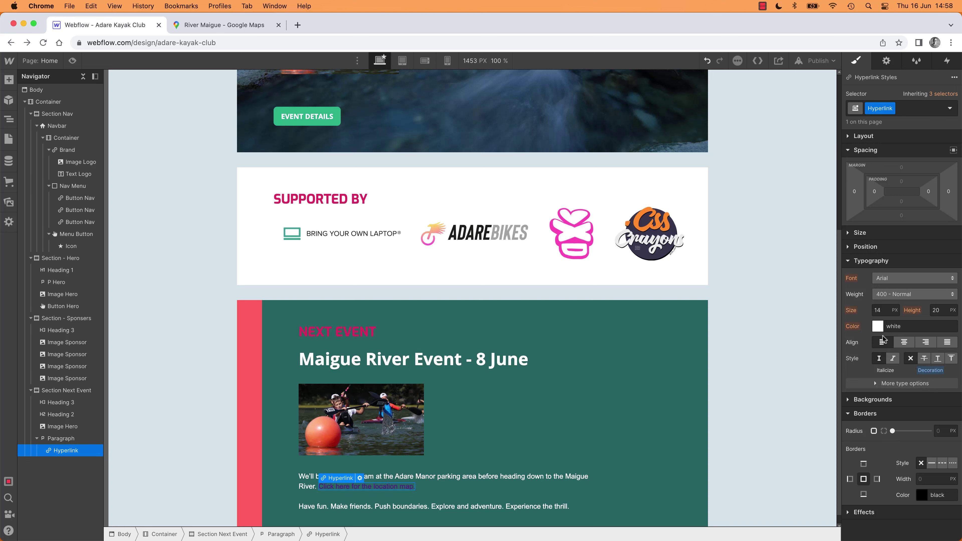
left_click(877, 326)
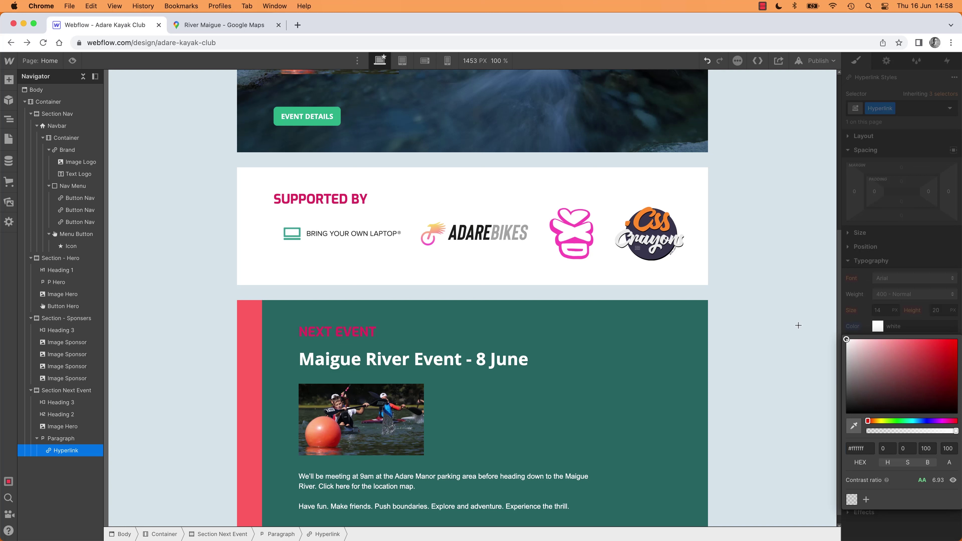
left_click(860, 324)
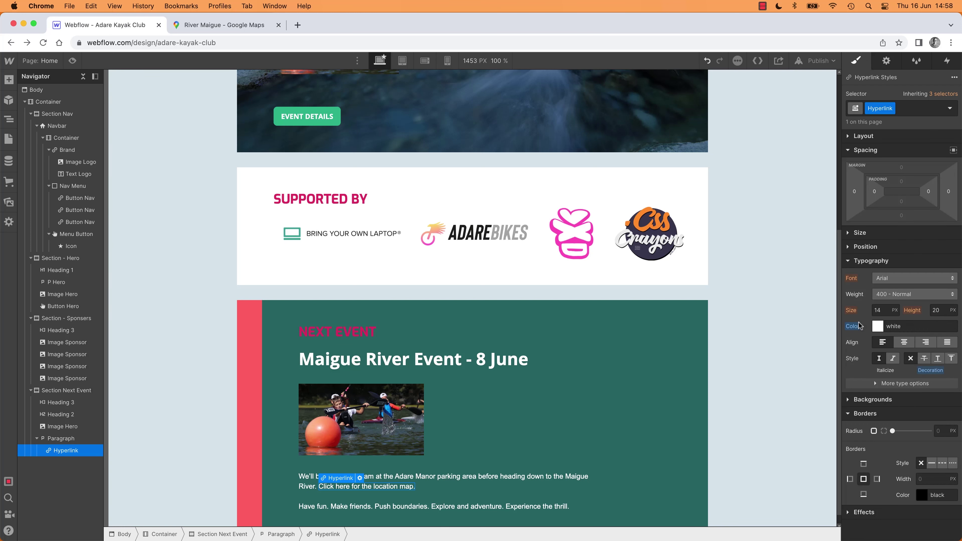
left_click(938, 360)
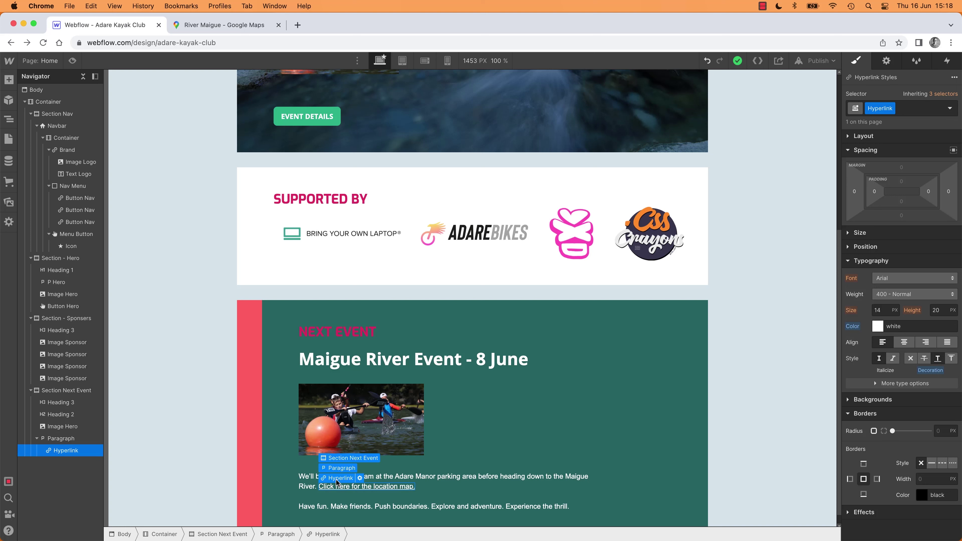
Step: Open the location-map link's settings to review its Google Maps URL and new-tab option
left_click(360, 478)
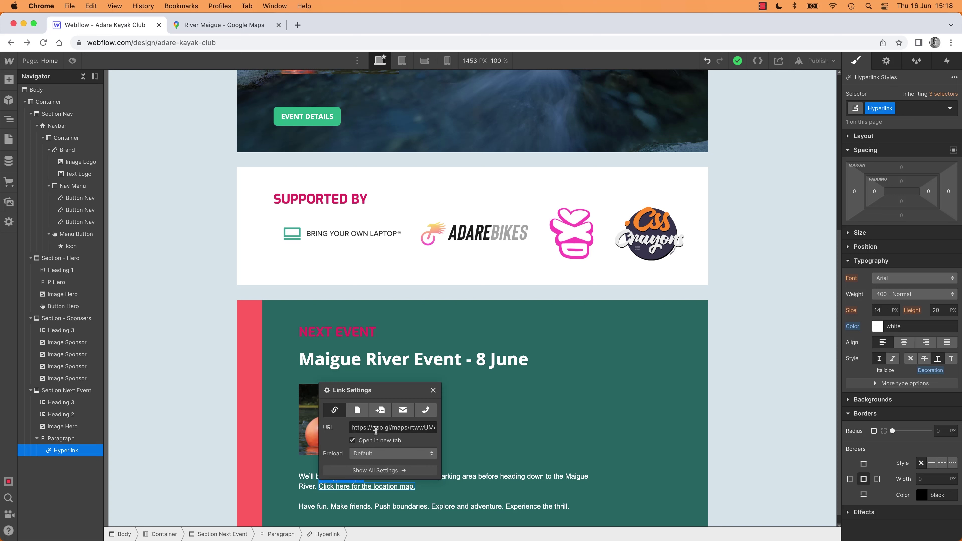